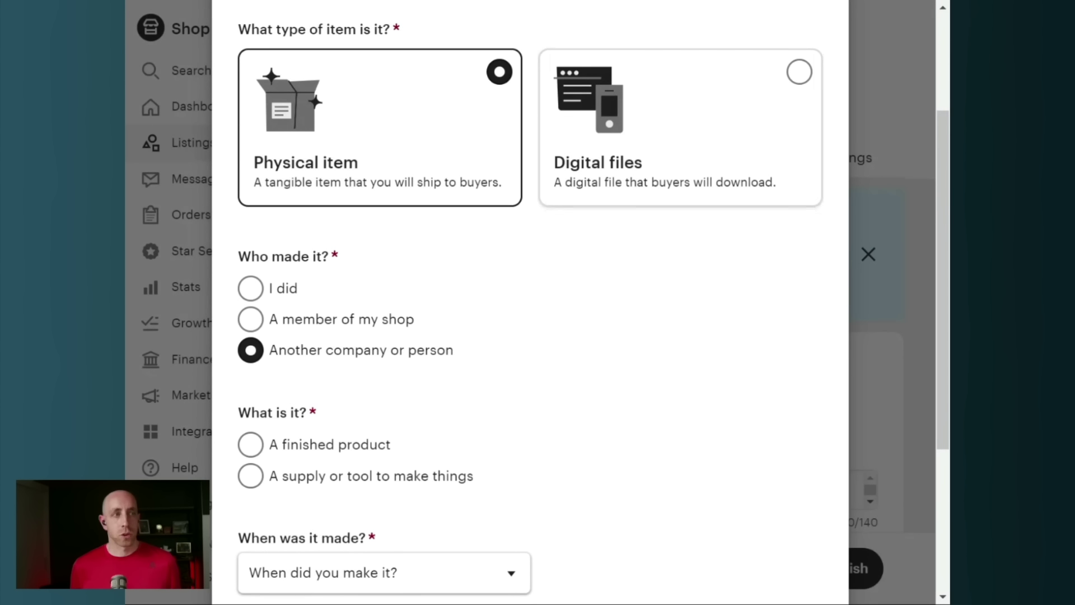
{"action": "scroll", "coordinate": [562, 293], "scroll_direction": "up", "scroll_amount": 3}
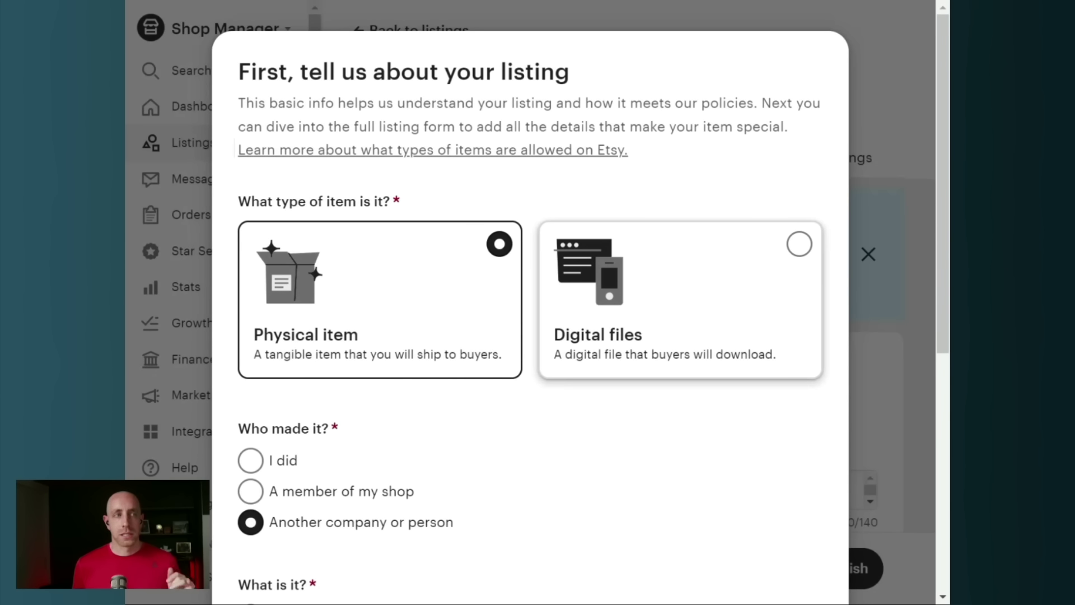
- Mark the item as Digital files and review the digital content question that appears
{"action": "left_click", "coordinate": [624, 271]}
{"action": "scroll", "coordinate": [620, 267], "scroll_direction": "down", "scroll_amount": 5}
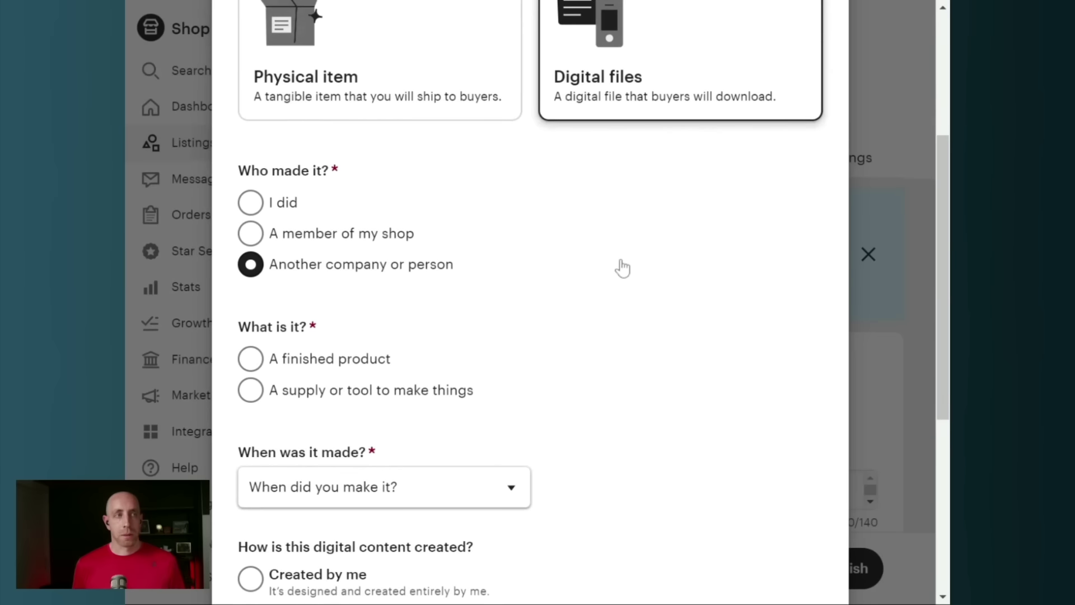
{"action": "scroll", "coordinate": [625, 267], "scroll_direction": "up", "scroll_amount": 2}
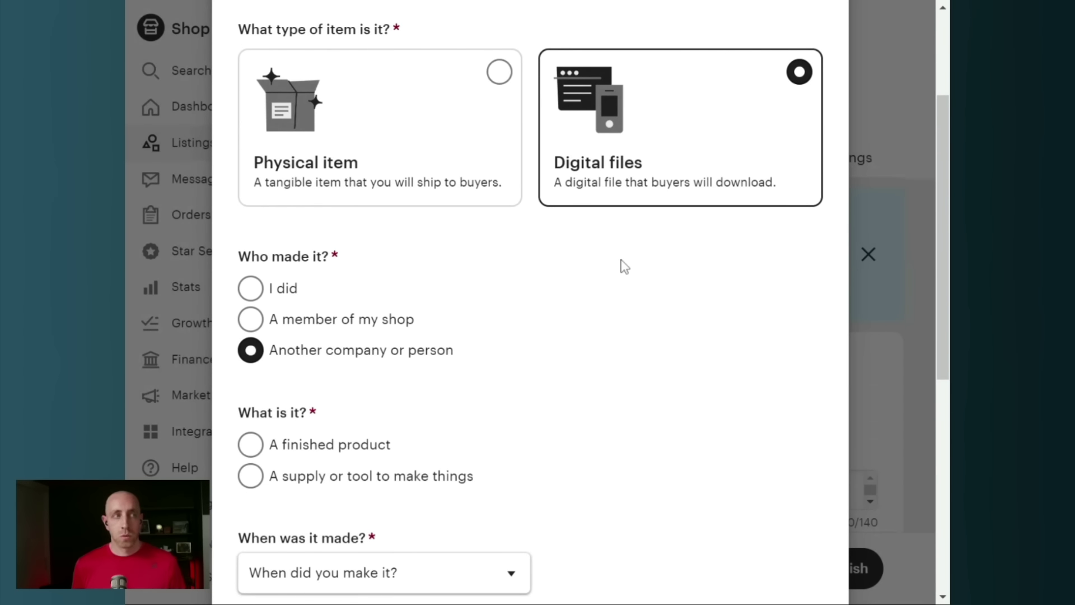
{"action": "scroll", "coordinate": [624, 267], "scroll_direction": "down", "scroll_amount": 2}
{"action": "scroll", "coordinate": [625, 267], "scroll_direction": "down", "scroll_amount": 4}
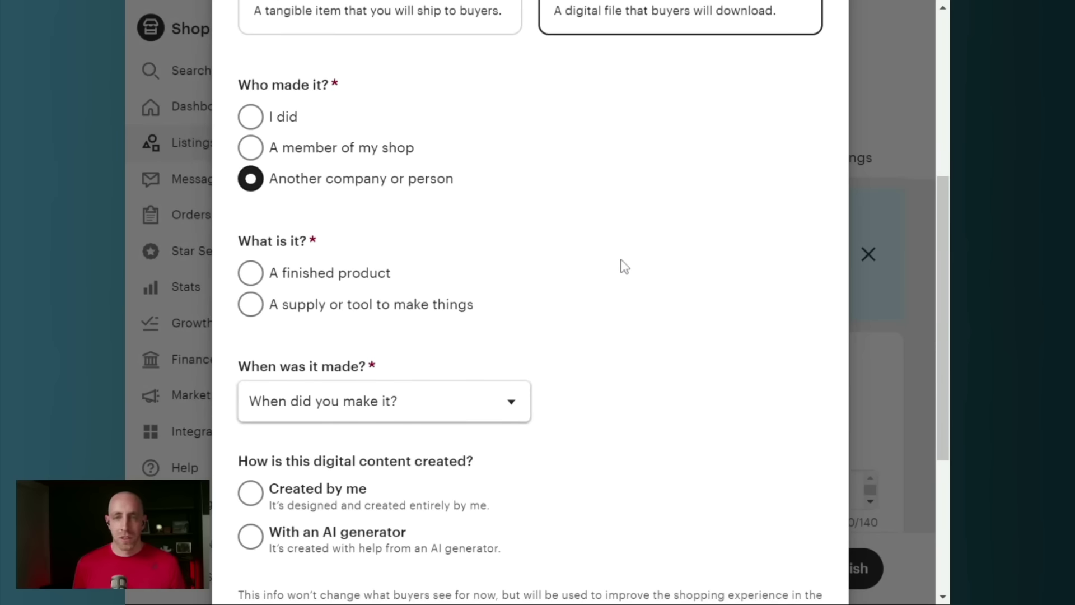
{"action": "scroll", "coordinate": [620, 275], "scroll_direction": "up", "scroll_amount": 8}
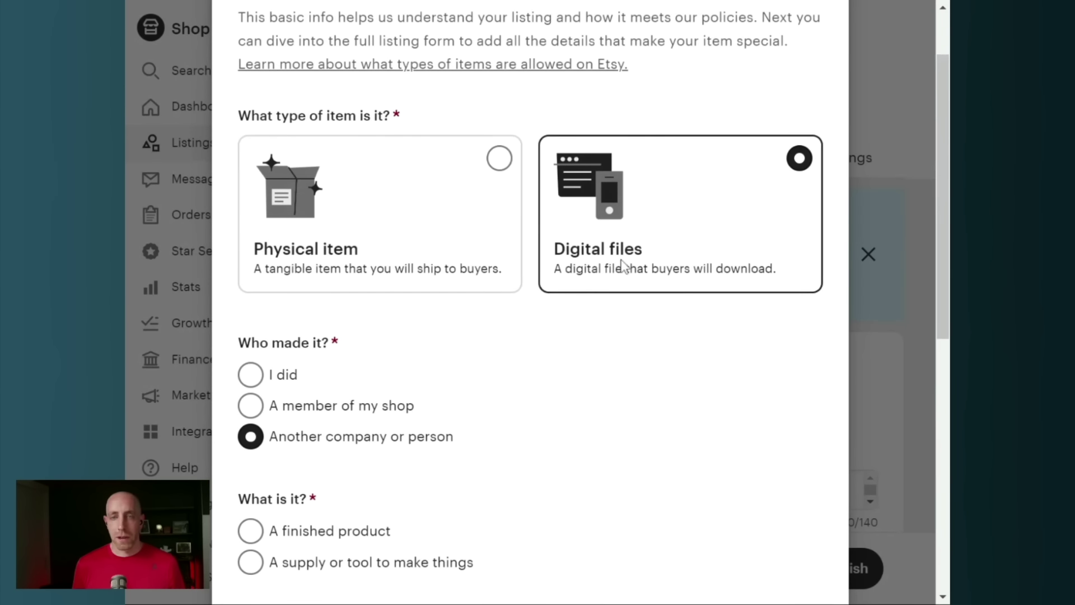
- Switch the item type back to Physical item and review the form below
{"action": "left_click", "coordinate": [487, 238]}
{"action": "scroll", "coordinate": [489, 238], "scroll_direction": "down", "scroll_amount": 2}
{"action": "scroll", "coordinate": [489, 238], "scroll_direction": "down", "scroll_amount": 4}
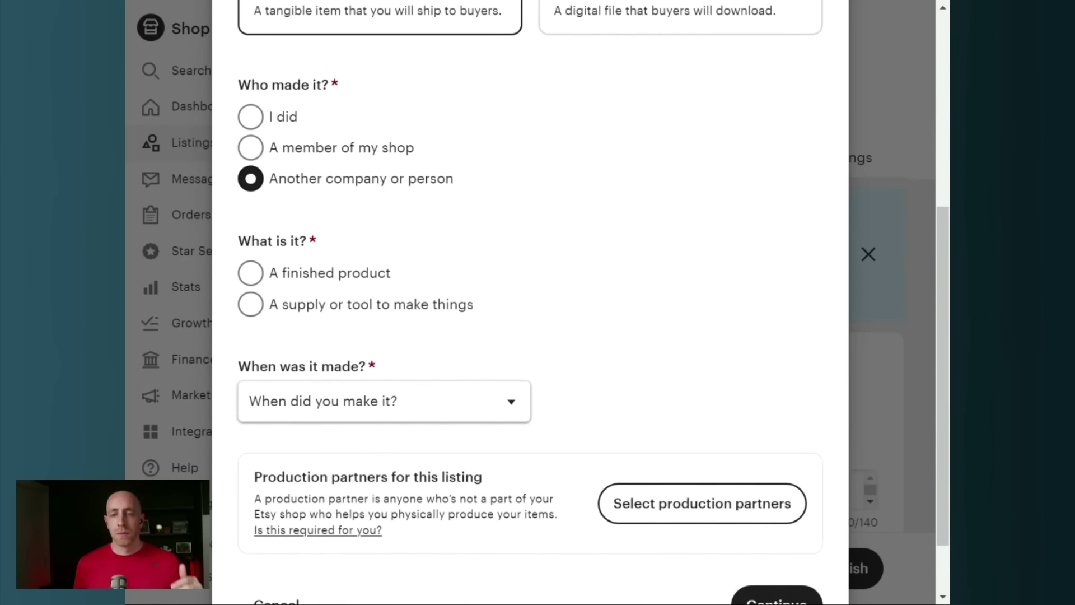
{"action": "scroll", "coordinate": [491, 236], "scroll_direction": "down", "scroll_amount": 2}
{"action": "scroll", "coordinate": [490, 236], "scroll_direction": "up", "scroll_amount": 9}
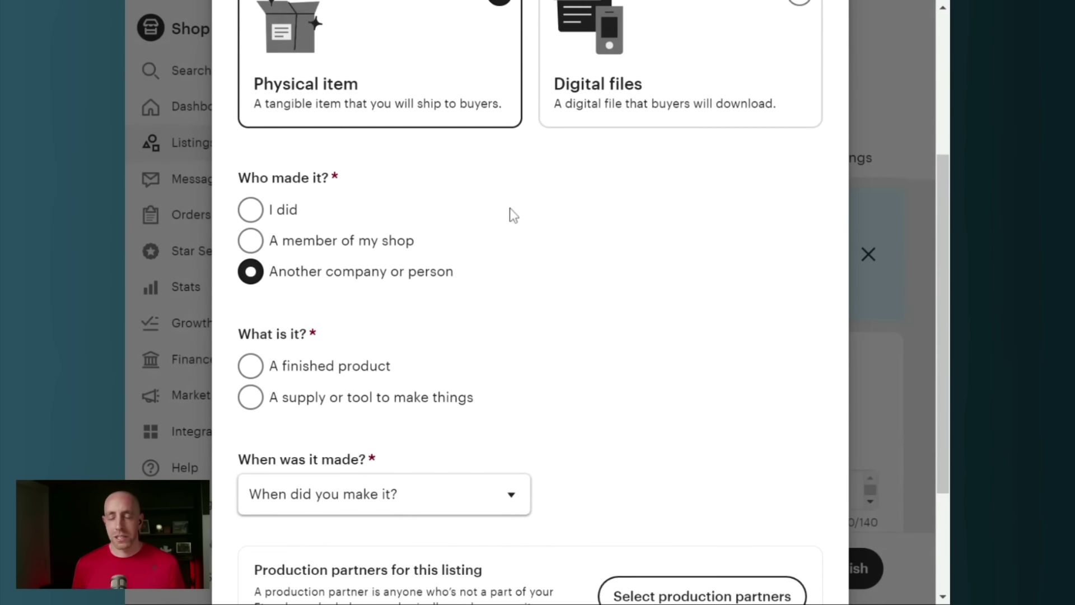
- Choose Digital files again, browsing the sections, and leave 'When was it made?' unset
{"action": "left_click", "coordinate": [616, 193]}
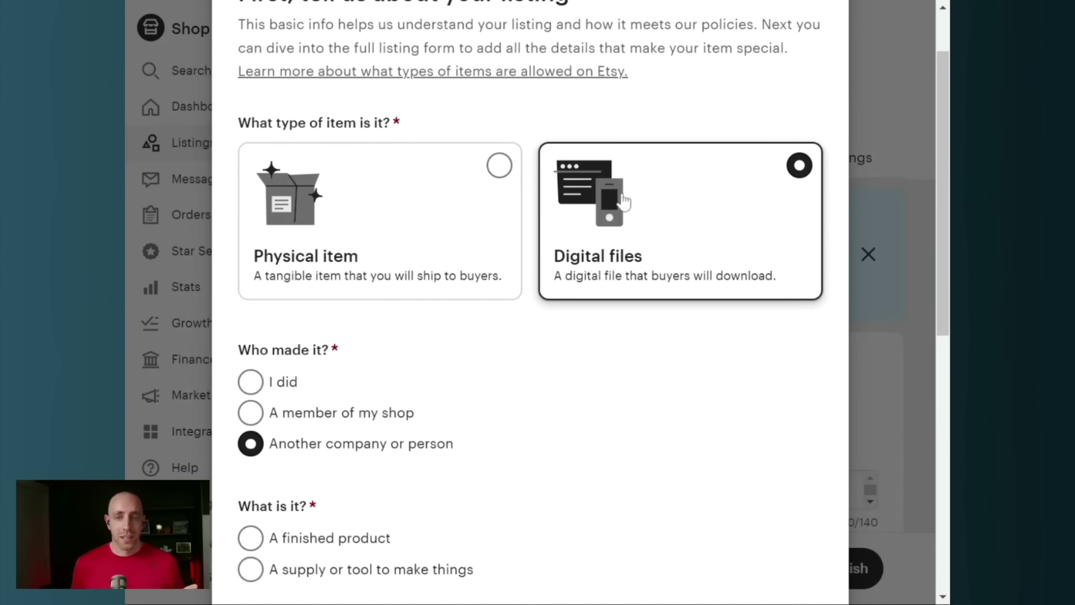
{"action": "scroll", "coordinate": [532, 252], "scroll_direction": "down", "scroll_amount": 2}
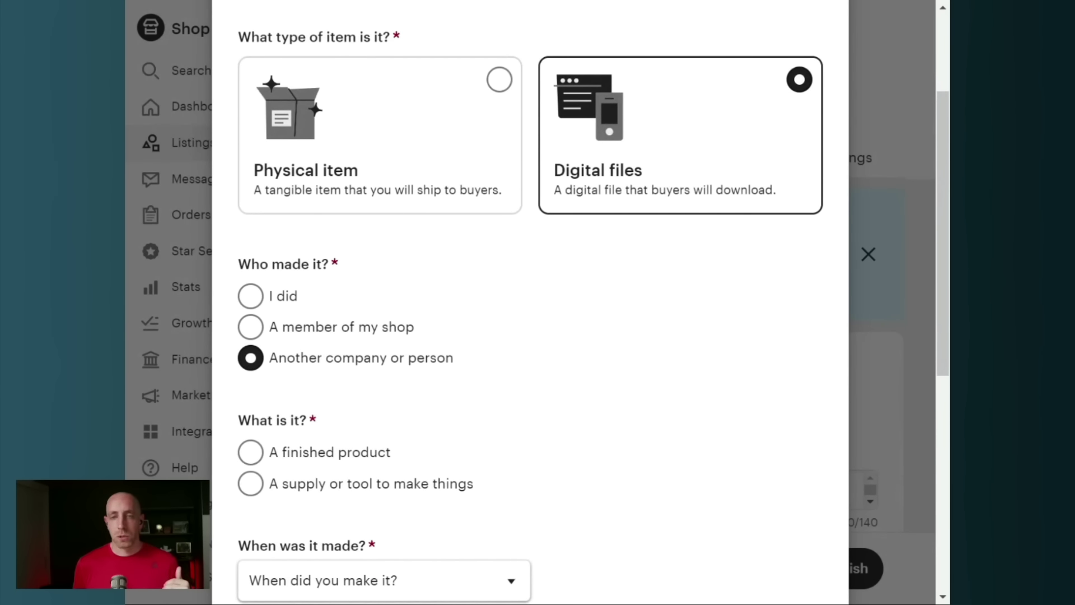
{"action": "scroll", "coordinate": [528, 252], "scroll_direction": "down", "scroll_amount": 8}
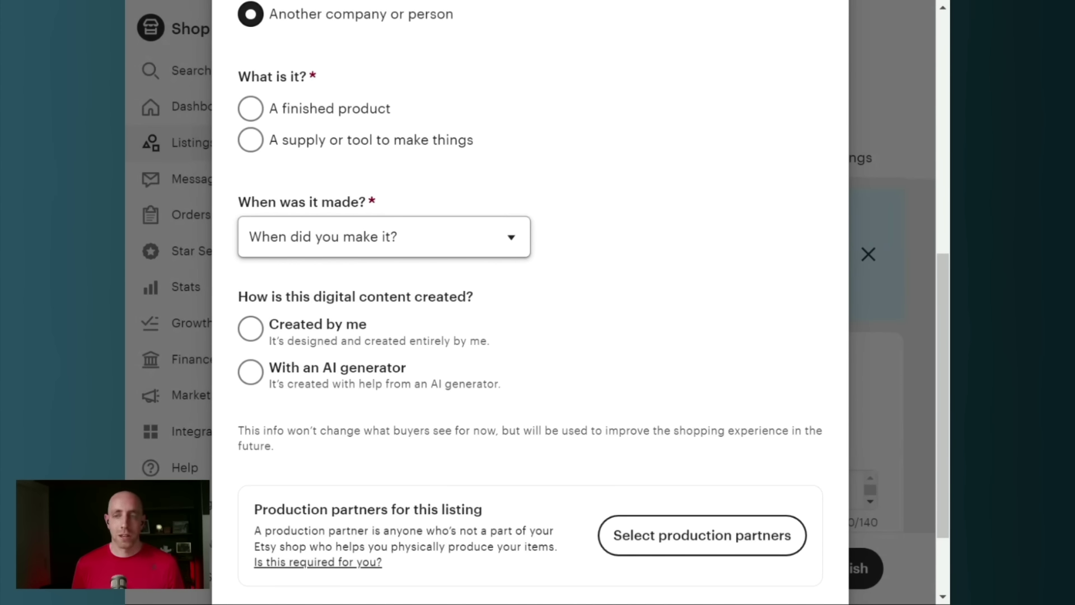
{"action": "scroll", "coordinate": [553, 198], "scroll_direction": "up", "scroll_amount": 4}
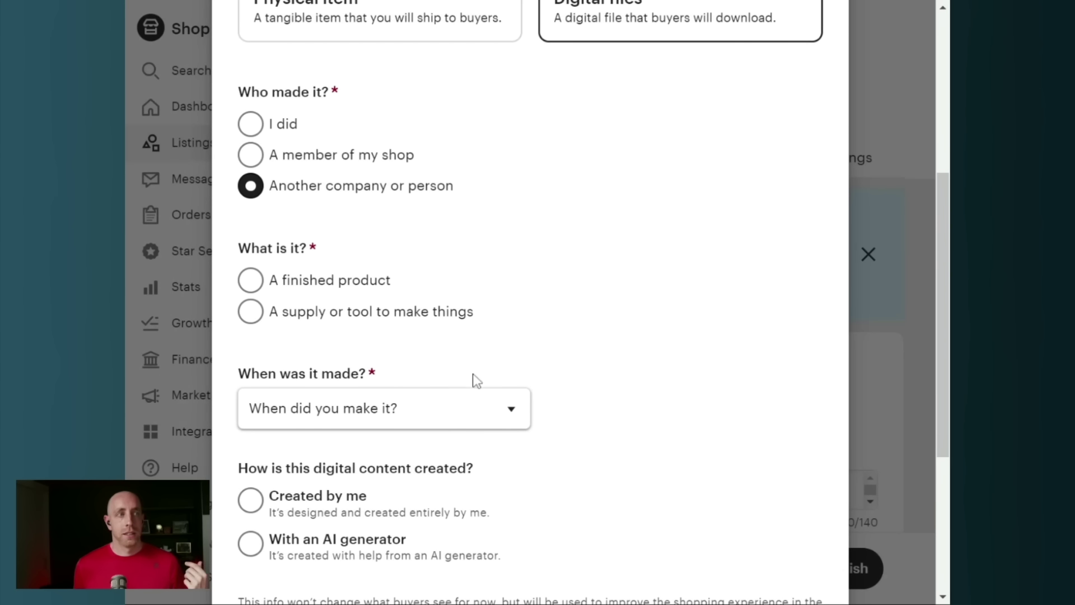
{"action": "left_click", "coordinate": [471, 395]}
{"action": "left_click", "coordinate": [572, 148]}
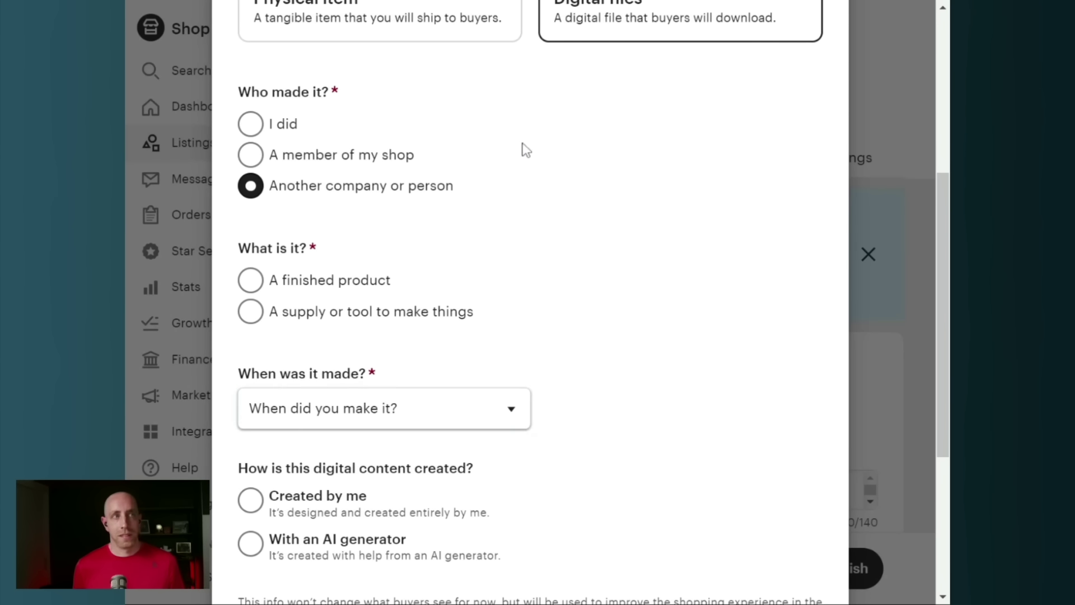
{"action": "scroll", "coordinate": [521, 157], "scroll_direction": "up", "scroll_amount": 6}
- Set the item type to Physical item and answer 'I did' under Who made it?
{"action": "left_click", "coordinate": [445, 266]}
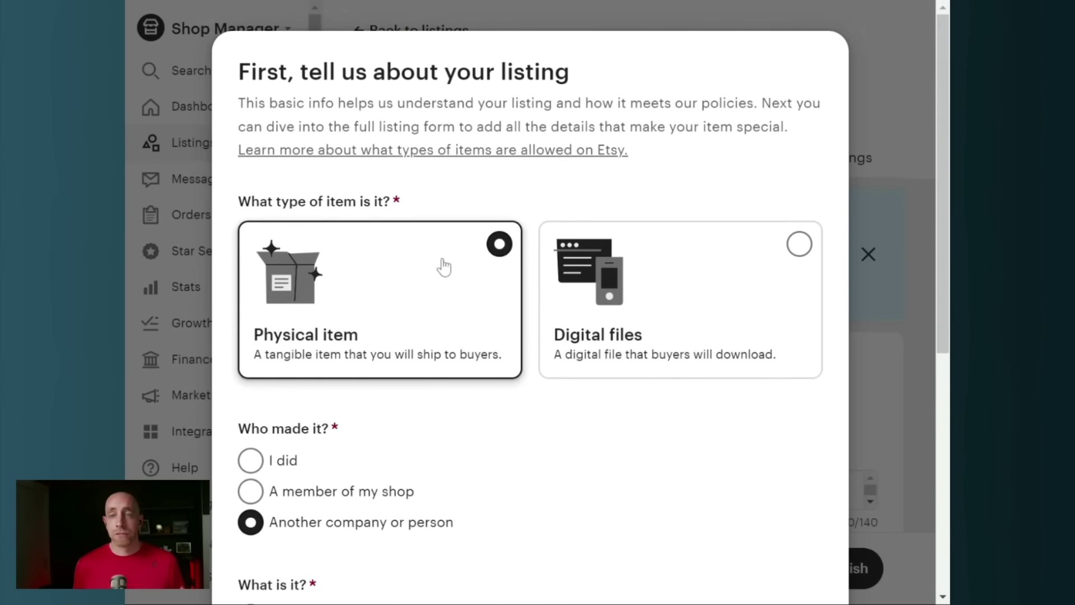
{"action": "scroll", "coordinate": [444, 267], "scroll_direction": "down", "scroll_amount": 5}
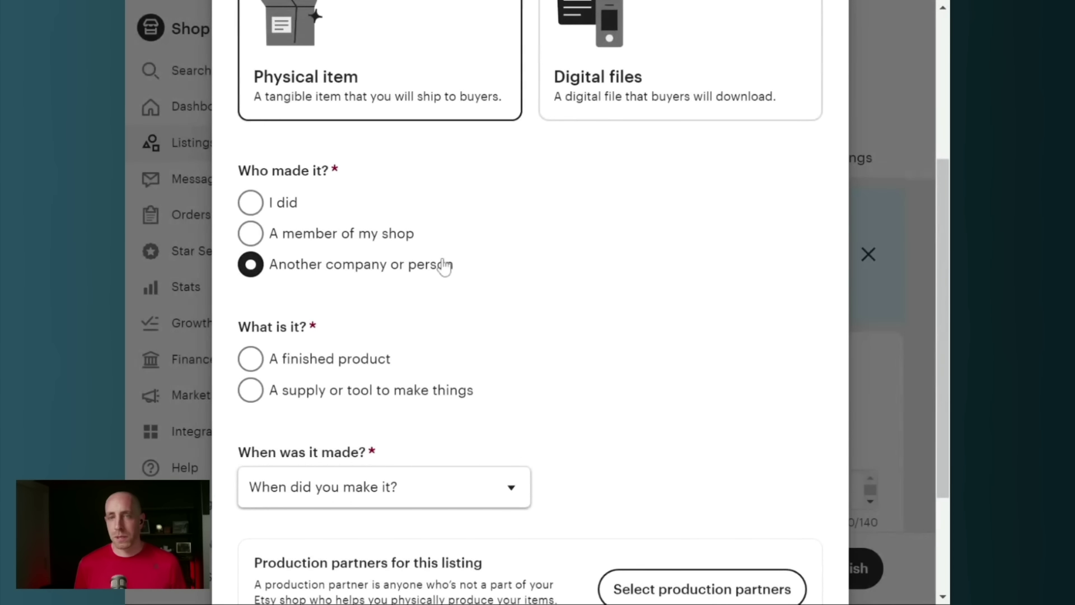
{"action": "scroll", "coordinate": [445, 267], "scroll_direction": "up", "scroll_amount": 2}
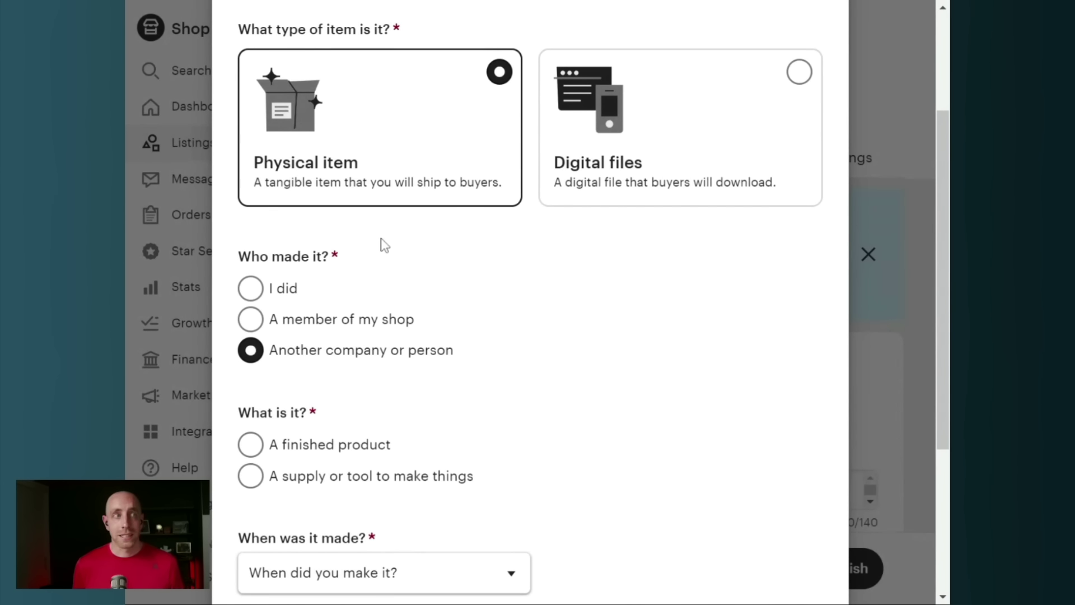
{"action": "left_click", "coordinate": [283, 297]}
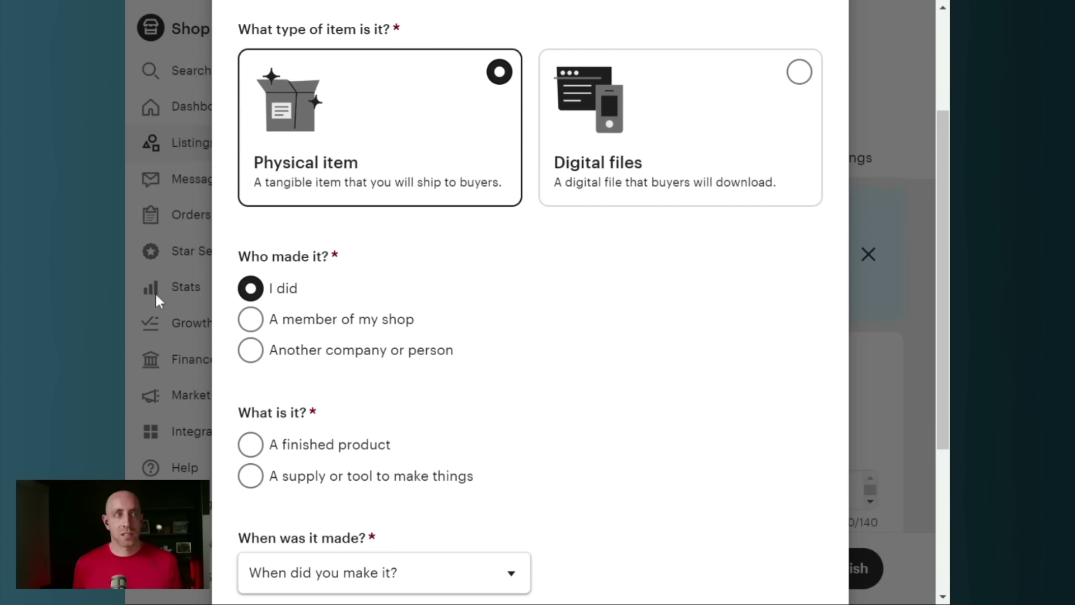
- Answer Another company or person as maker, A finished product, and Made To Order
{"action": "left_click", "coordinate": [262, 357]}
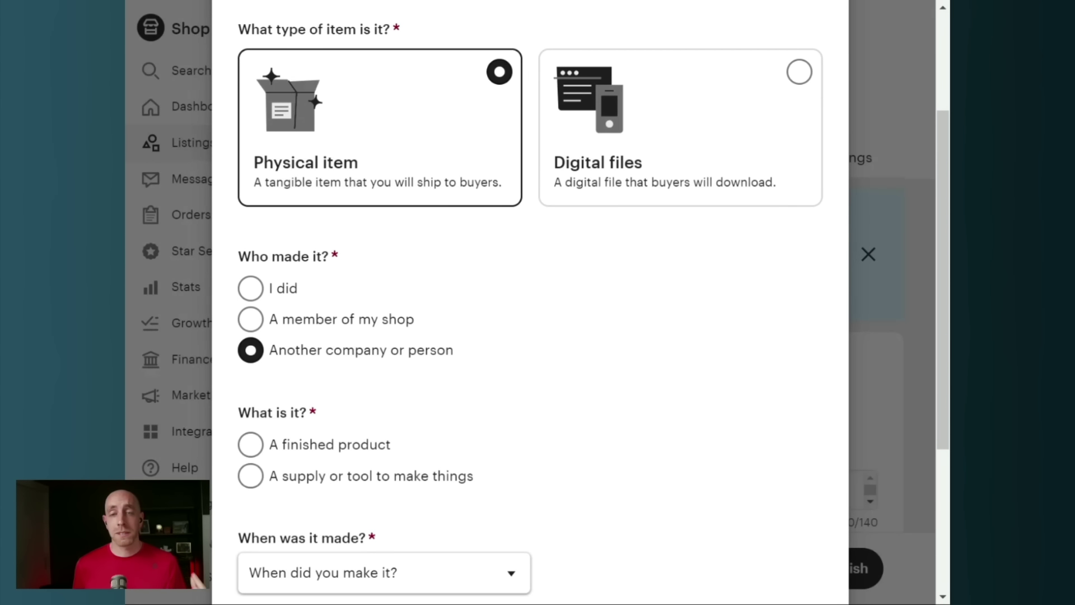
{"action": "scroll", "coordinate": [397, 300], "scroll_direction": "down", "scroll_amount": 2}
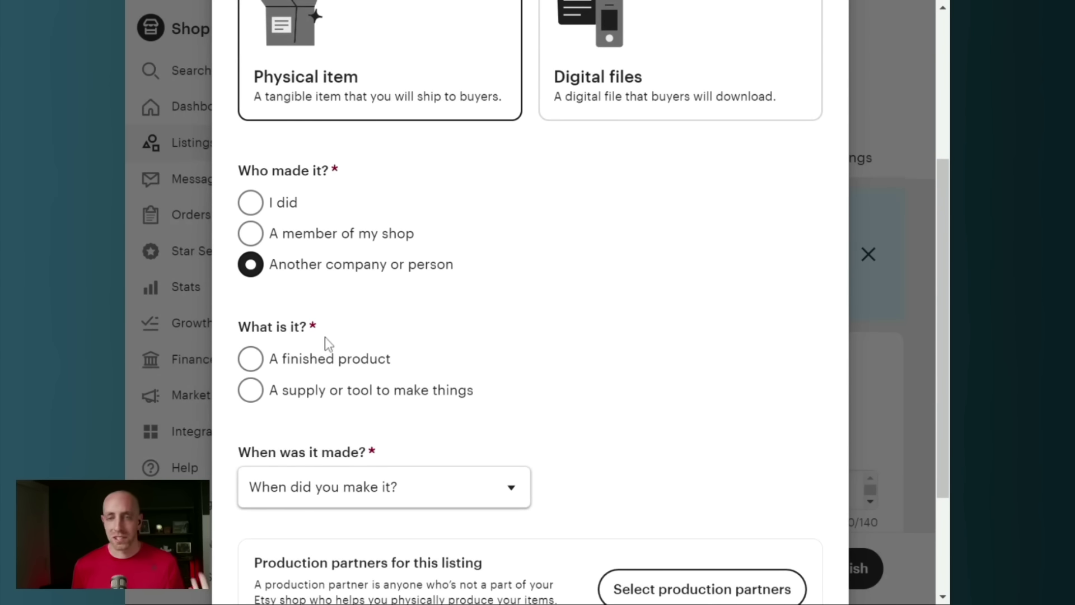
{"action": "left_click", "coordinate": [324, 365]}
{"action": "scroll", "coordinate": [486, 304], "scroll_direction": "down", "scroll_amount": 4}
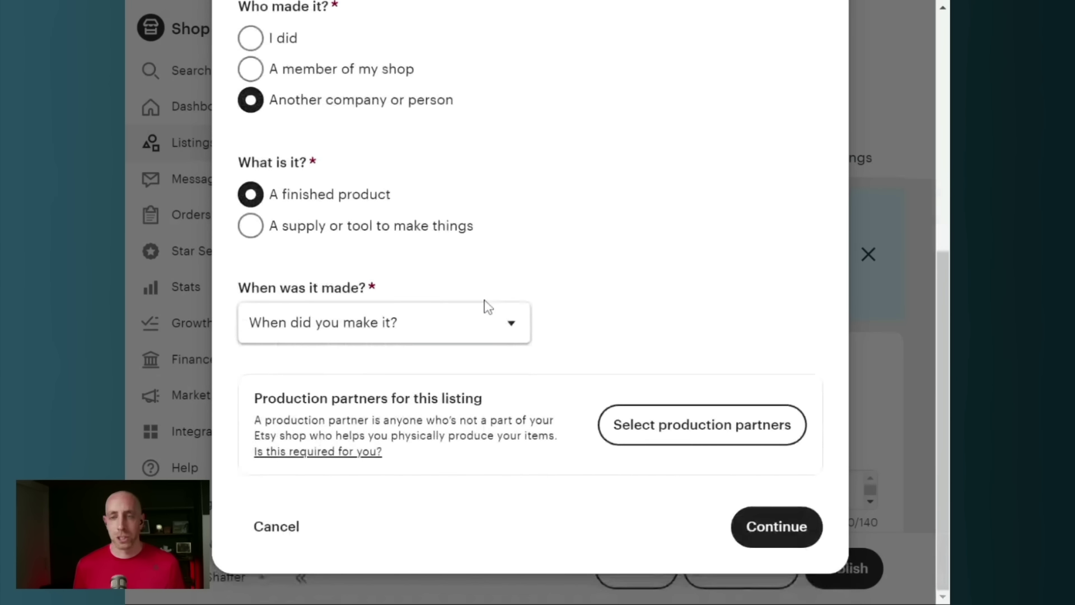
{"action": "left_click", "coordinate": [479, 339]}
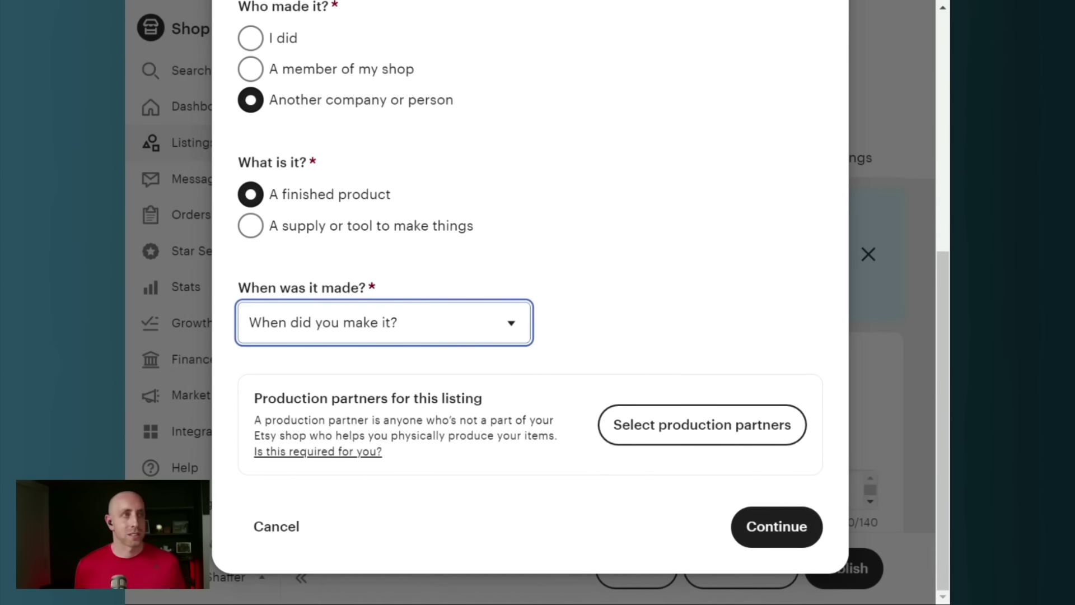
{"action": "left_click", "coordinate": [241, 25]}
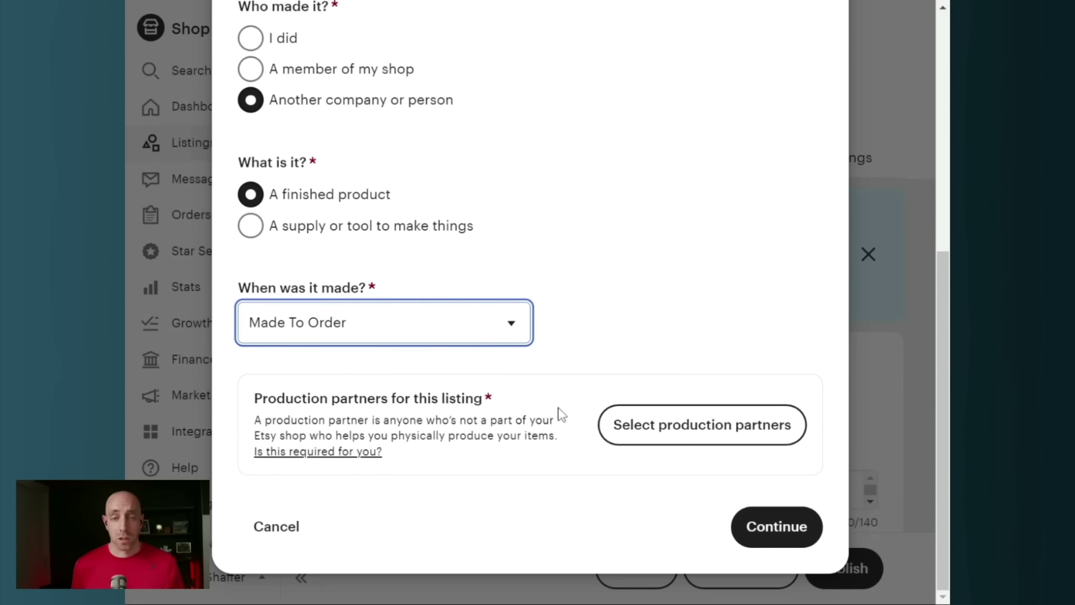
{"action": "scroll", "coordinate": [571, 401], "scroll_direction": "up", "scroll_amount": 3}
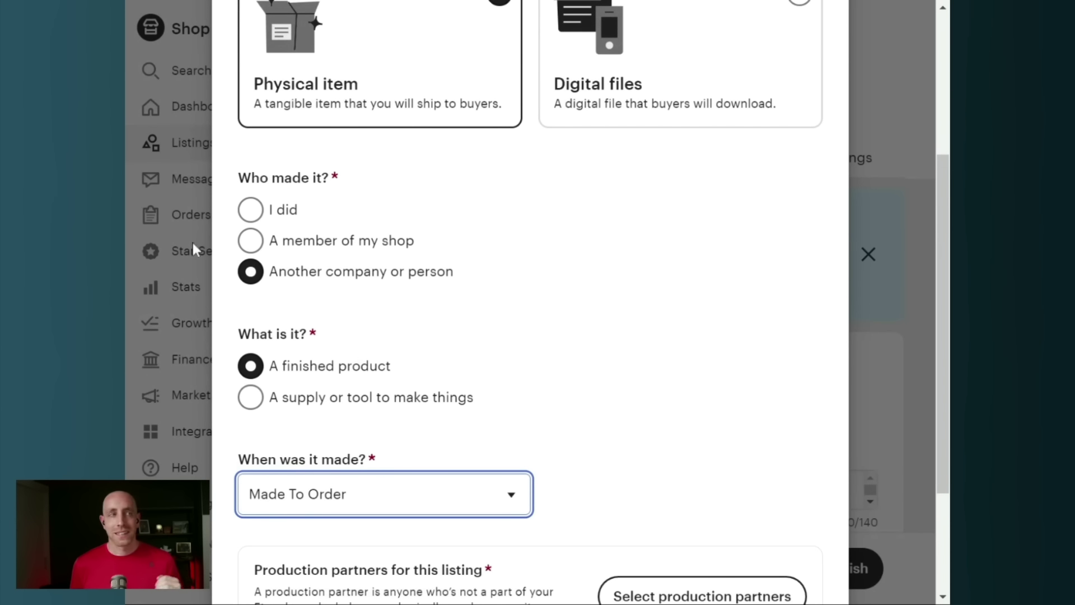
- Answer 'I did' under Who made it? and review the new production and tools questions
{"action": "left_click", "coordinate": [252, 212]}
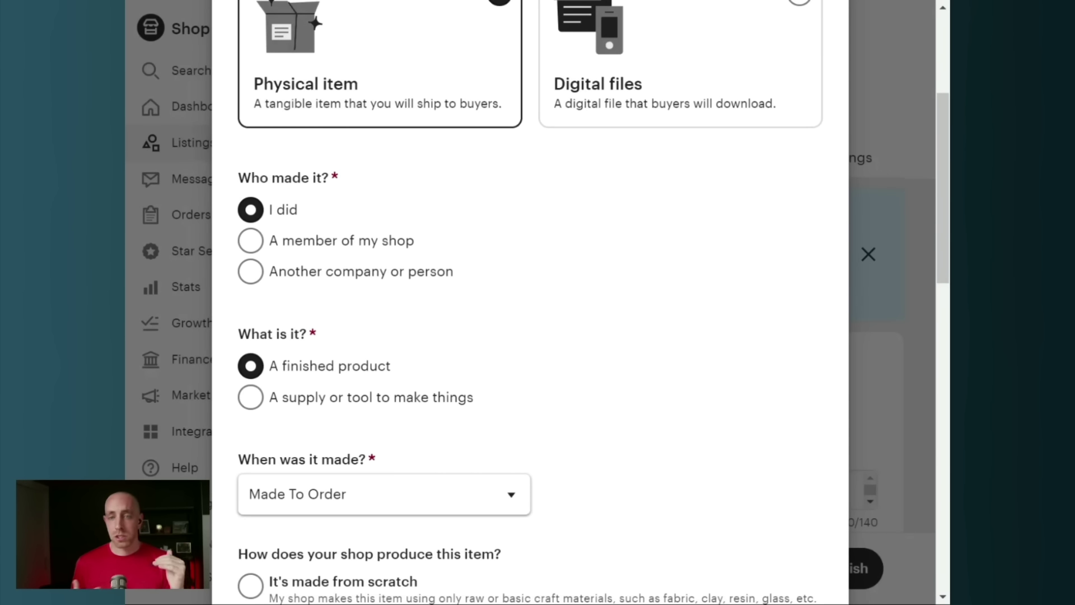
{"action": "scroll", "coordinate": [281, 244], "scroll_direction": "down", "scroll_amount": 3}
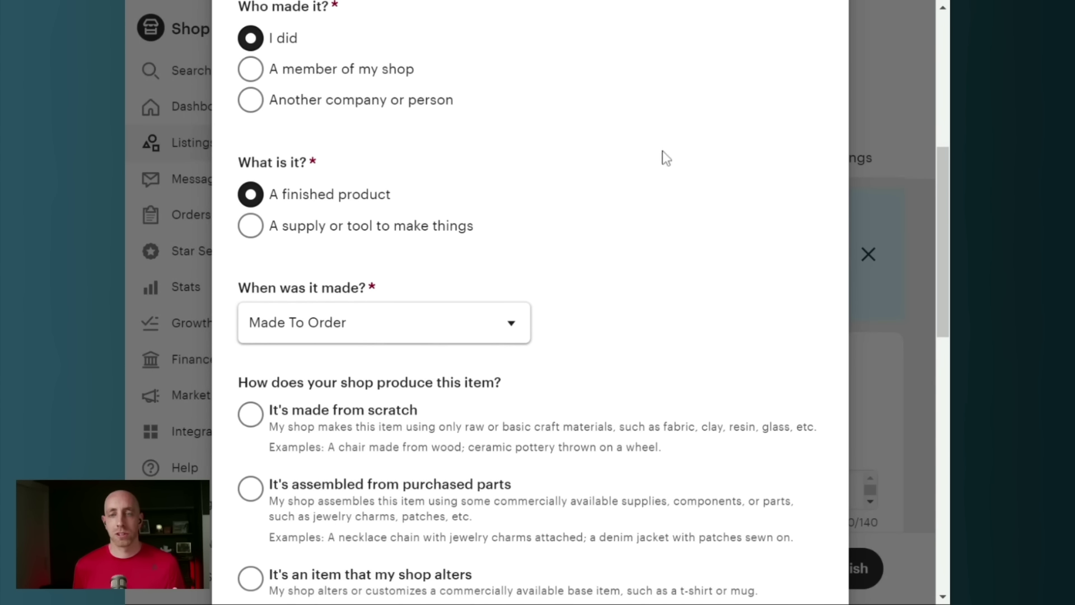
{"action": "scroll", "coordinate": [626, 178], "scroll_direction": "down", "scroll_amount": 5}
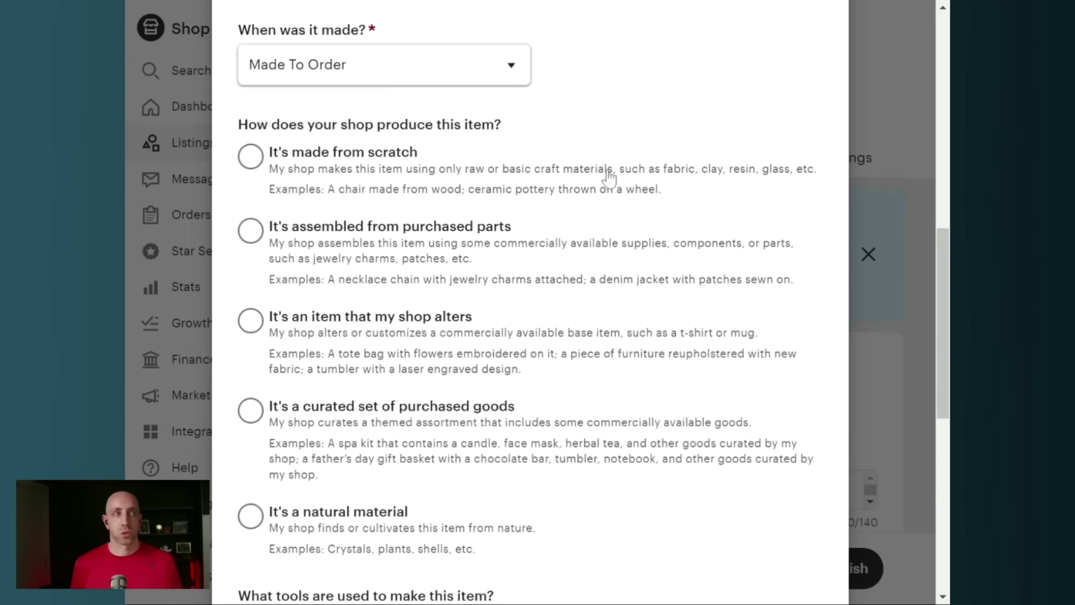
{"action": "scroll", "coordinate": [582, 218], "scroll_direction": "down", "scroll_amount": 2}
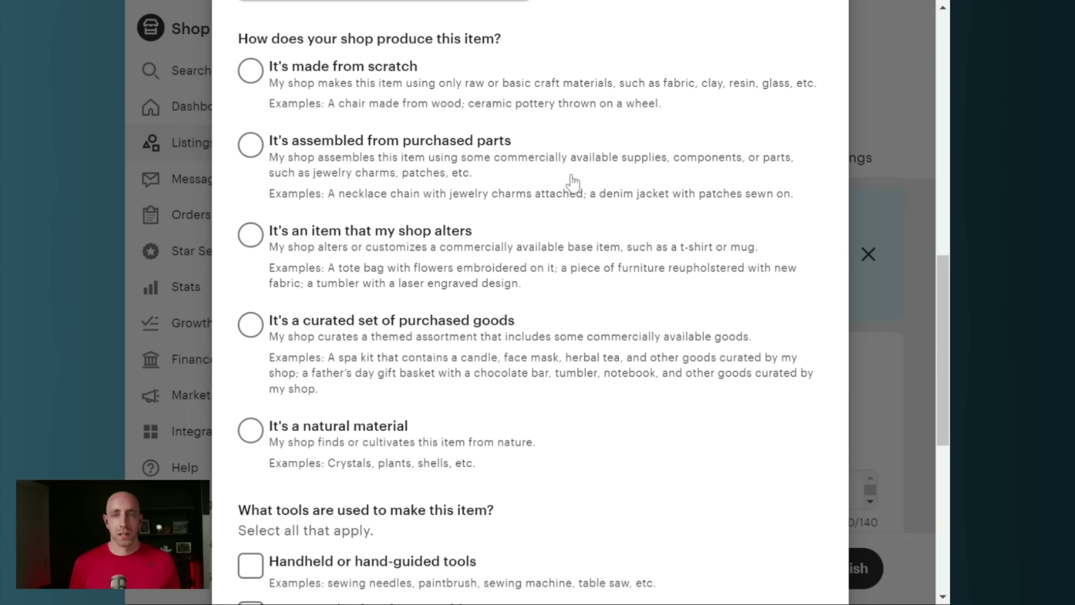
{"action": "scroll", "coordinate": [572, 182], "scroll_direction": "down", "scroll_amount": 3}
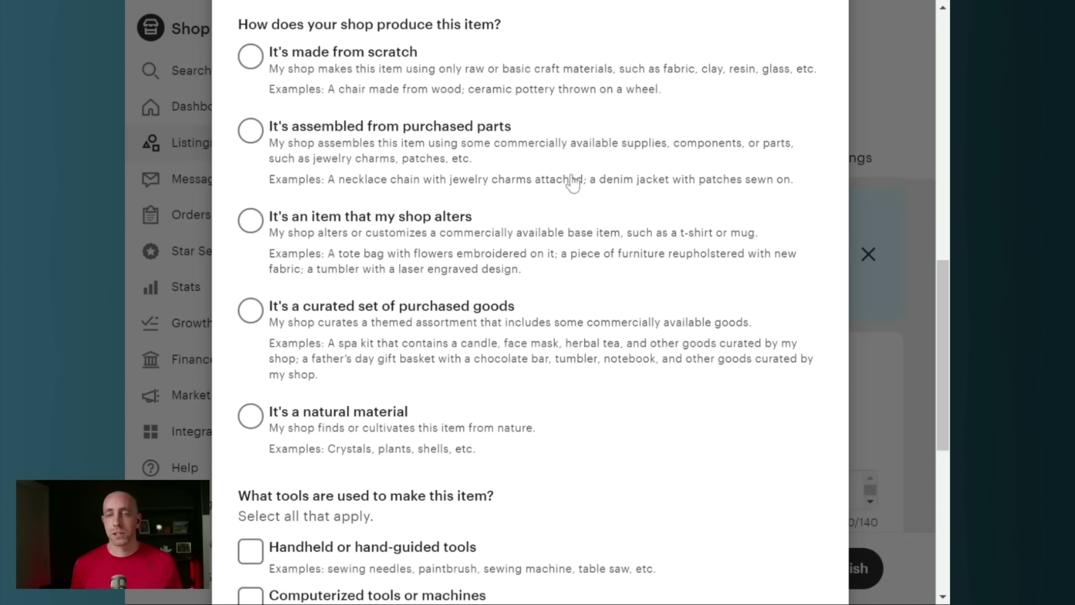
{"action": "scroll", "coordinate": [573, 183], "scroll_direction": "down", "scroll_amount": 3}
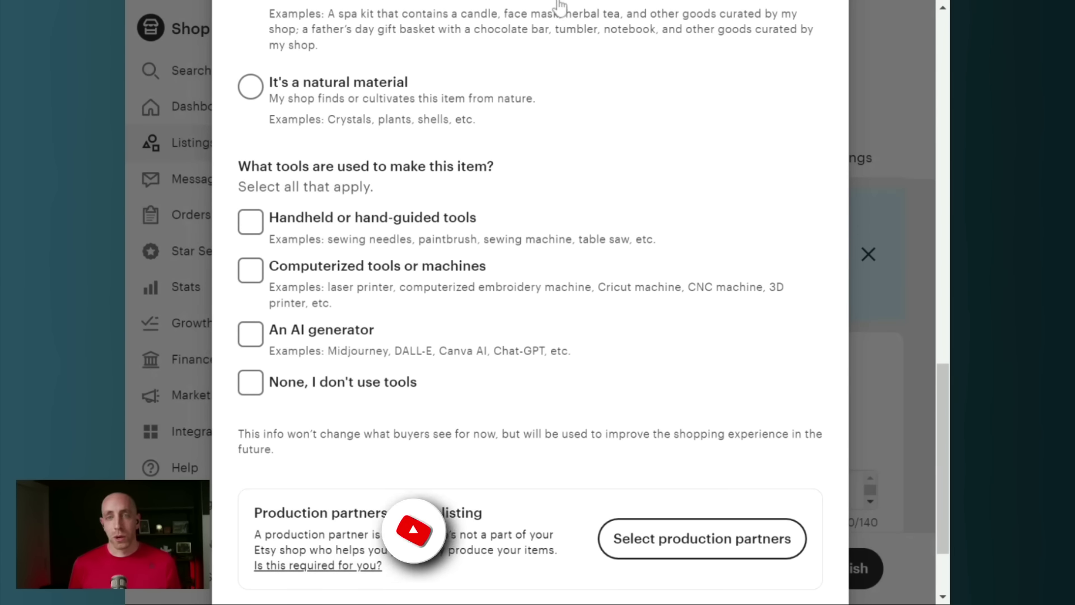
{"action": "scroll", "coordinate": [542, 136], "scroll_direction": "up", "scroll_amount": 2}
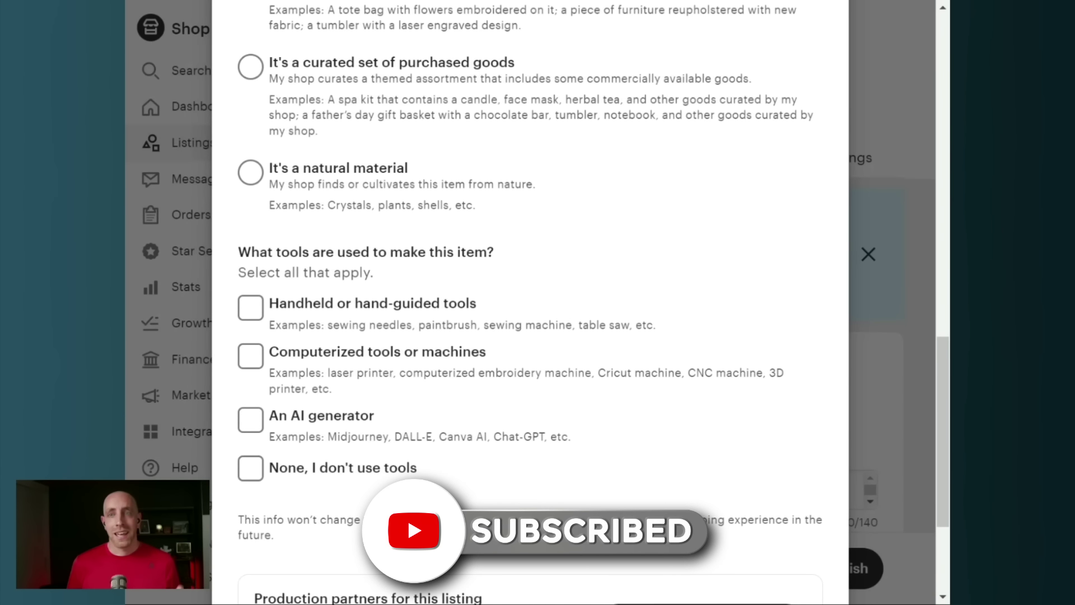
{"action": "scroll", "coordinate": [543, 138], "scroll_direction": "up", "scroll_amount": 5}
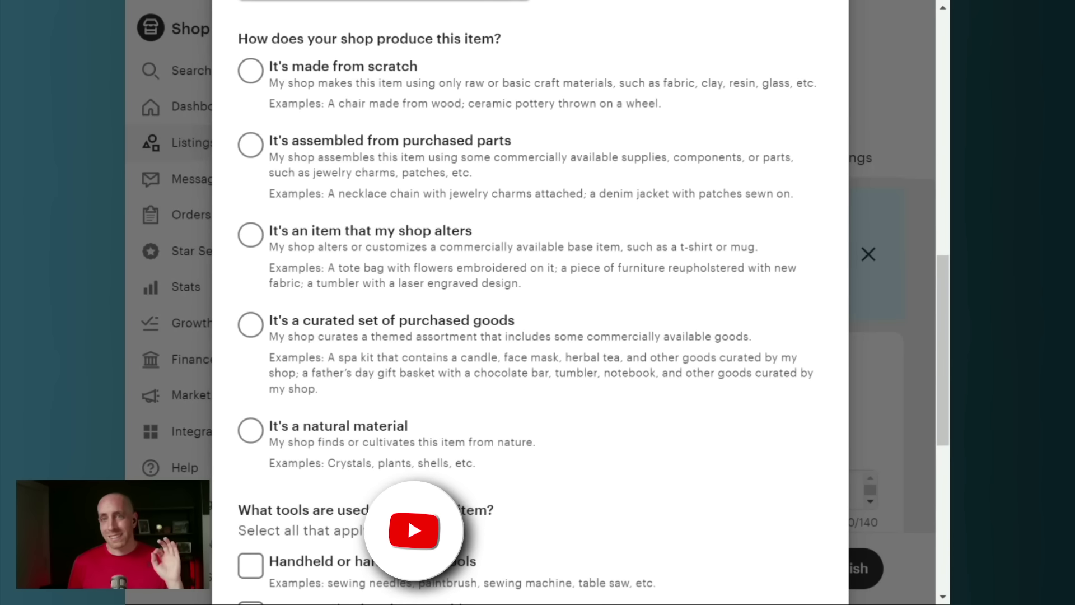
{"action": "scroll", "coordinate": [545, 138], "scroll_direction": "down", "scroll_amount": 3}
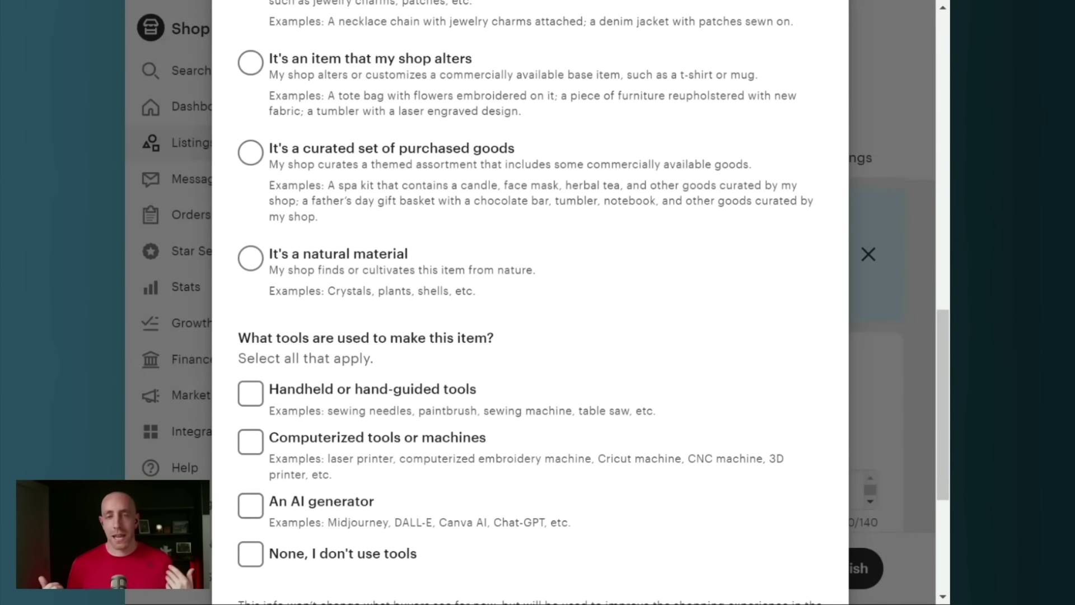
{"action": "scroll", "coordinate": [549, 73], "scroll_direction": "up", "scroll_amount": 5}
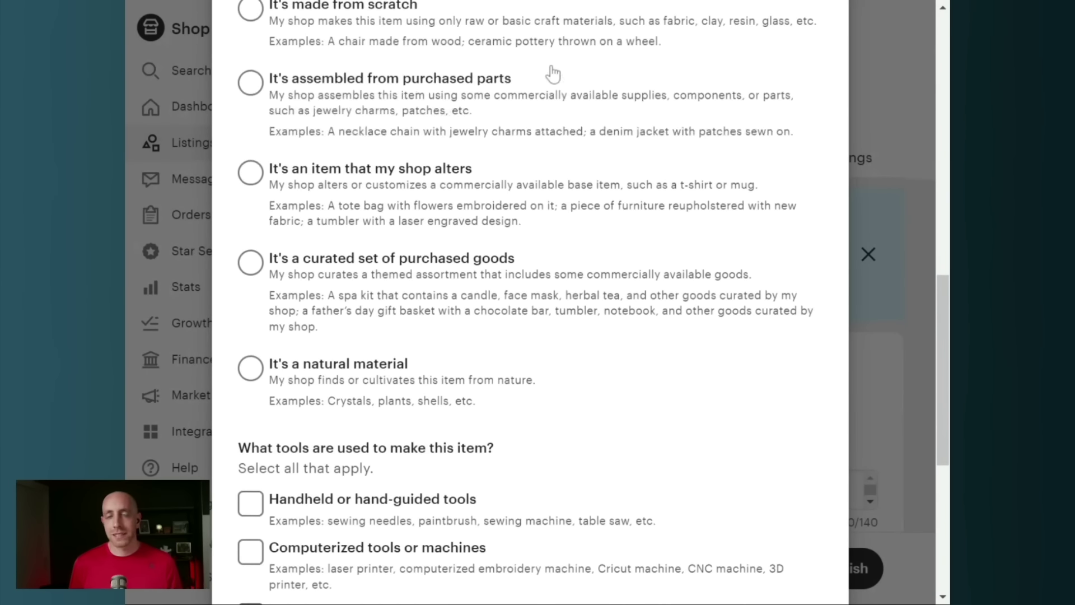
{"action": "scroll", "coordinate": [554, 72], "scroll_direction": "up", "scroll_amount": 4}
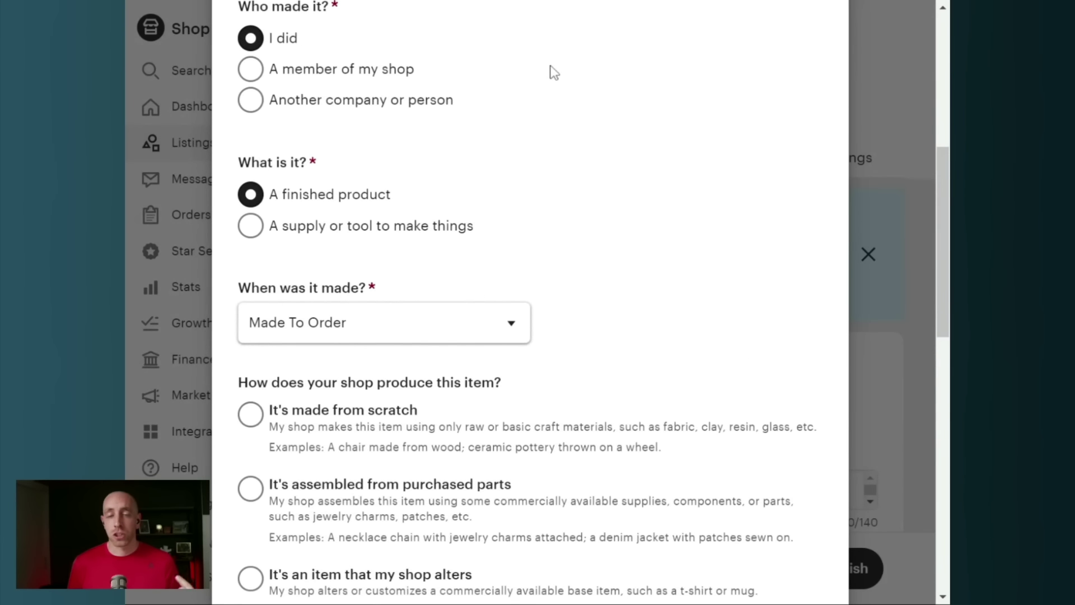
{"action": "scroll", "coordinate": [553, 73], "scroll_direction": "down", "scroll_amount": 5}
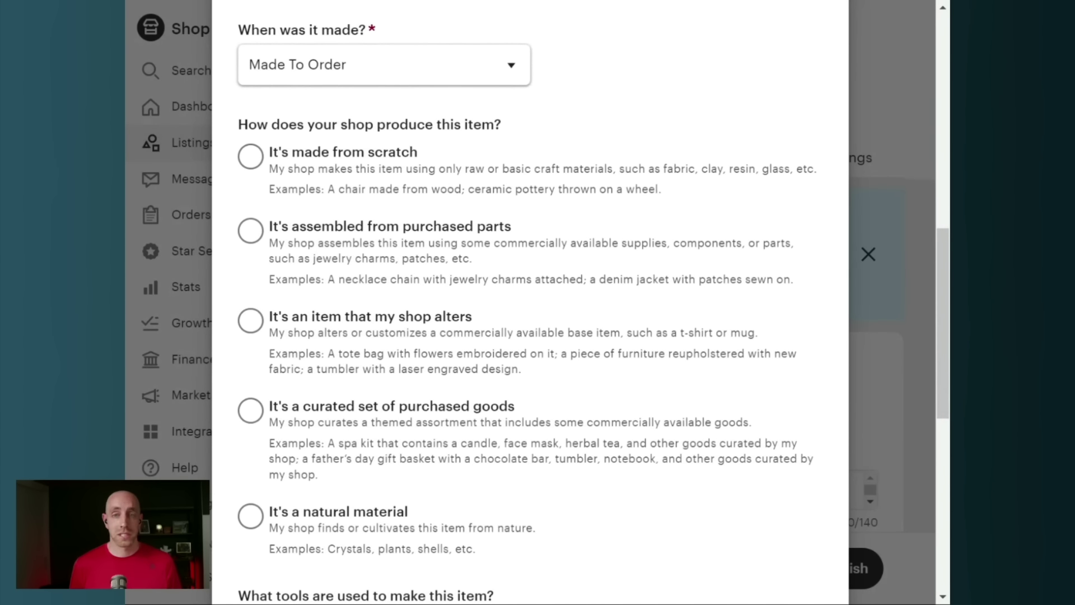
{"action": "scroll", "coordinate": [549, 76], "scroll_direction": "down", "scroll_amount": 3}
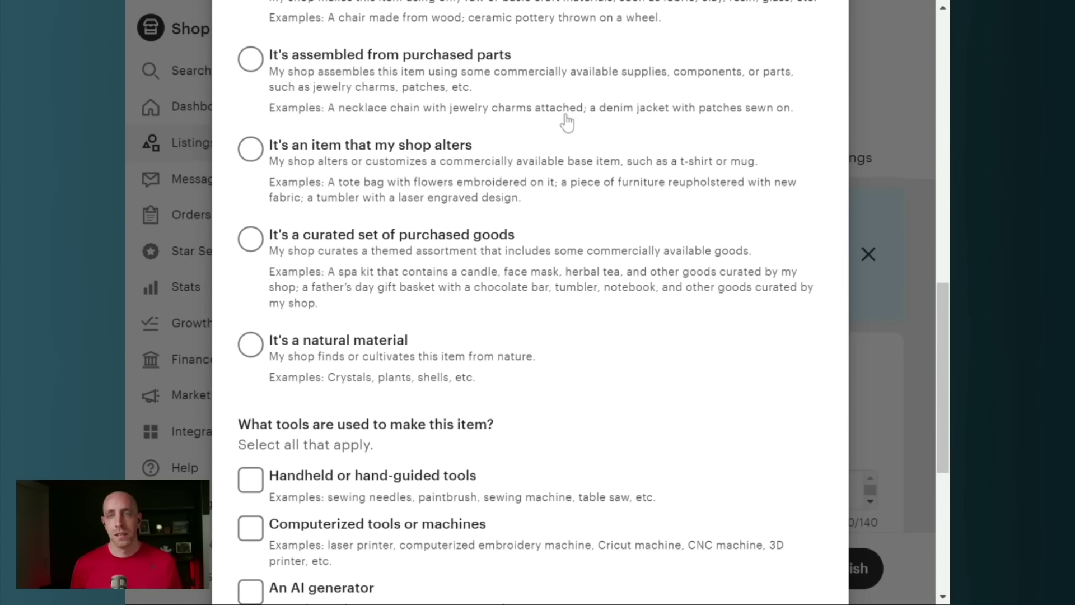
{"action": "scroll", "coordinate": [567, 120], "scroll_direction": "down", "scroll_amount": 3}
{"action": "scroll", "coordinate": [567, 120], "scroll_direction": "down", "scroll_amount": 4}
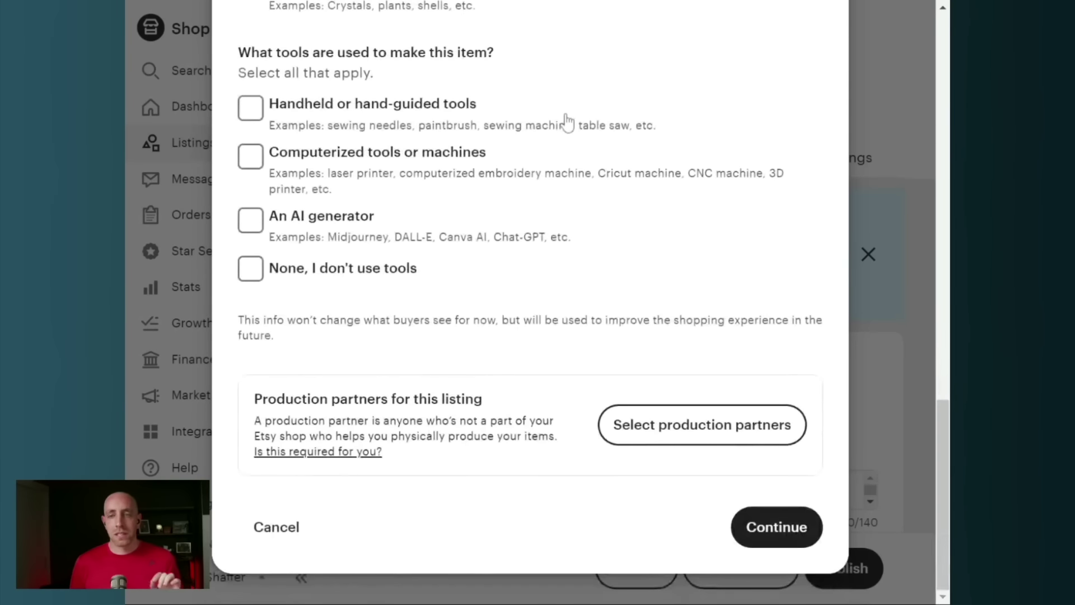
{"action": "scroll", "coordinate": [567, 121], "scroll_direction": "up", "scroll_amount": 5}
{"action": "scroll", "coordinate": [567, 122], "scroll_direction": "up", "scroll_amount": 10}
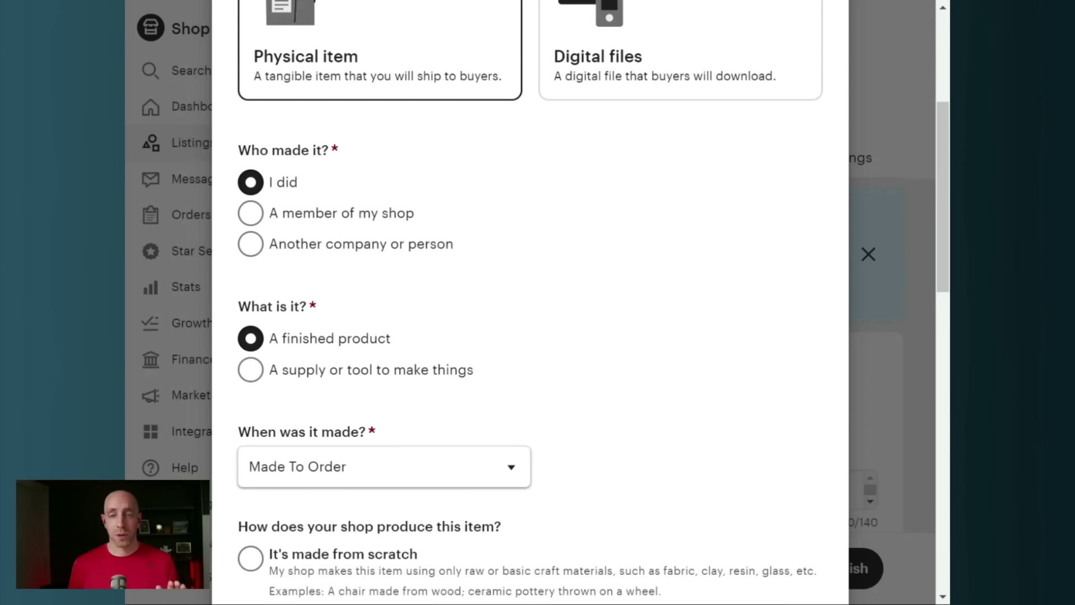
{"action": "scroll", "coordinate": [566, 120], "scroll_direction": "down", "scroll_amount": 5}
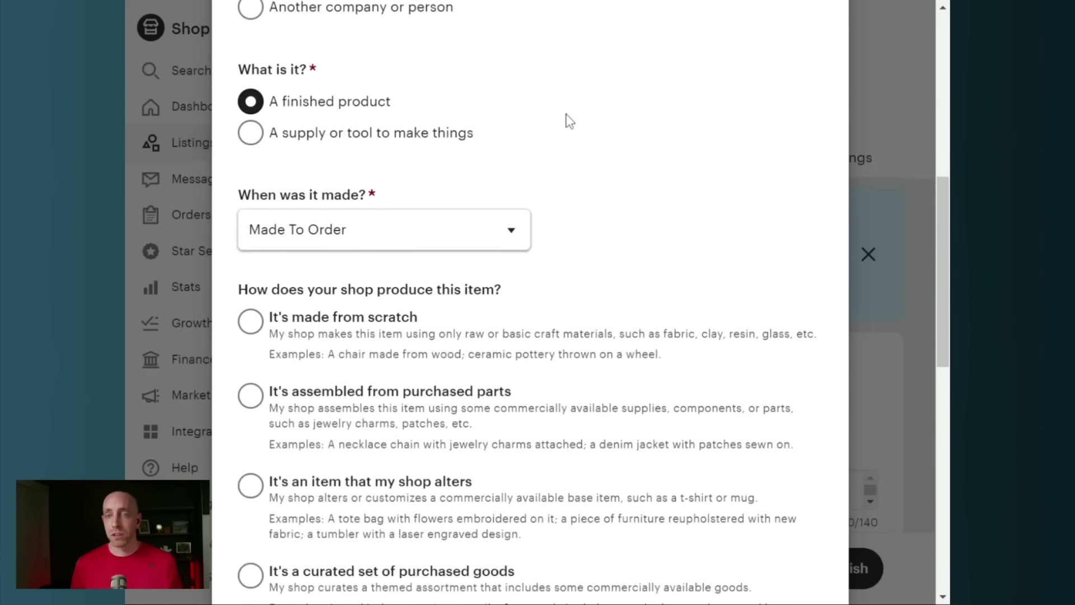
{"action": "scroll", "coordinate": [570, 120], "scroll_direction": "down", "scroll_amount": 3}
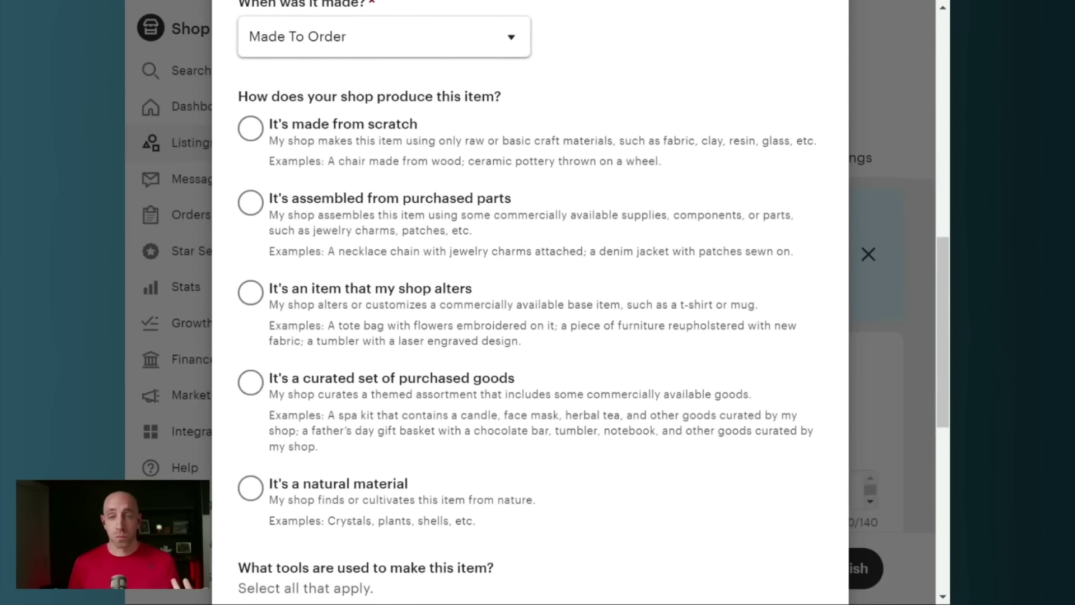